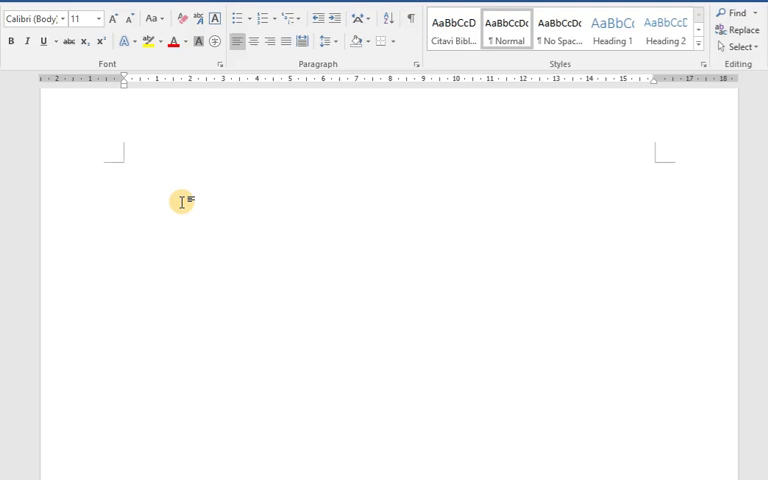
pyautogui.write('1..  ')
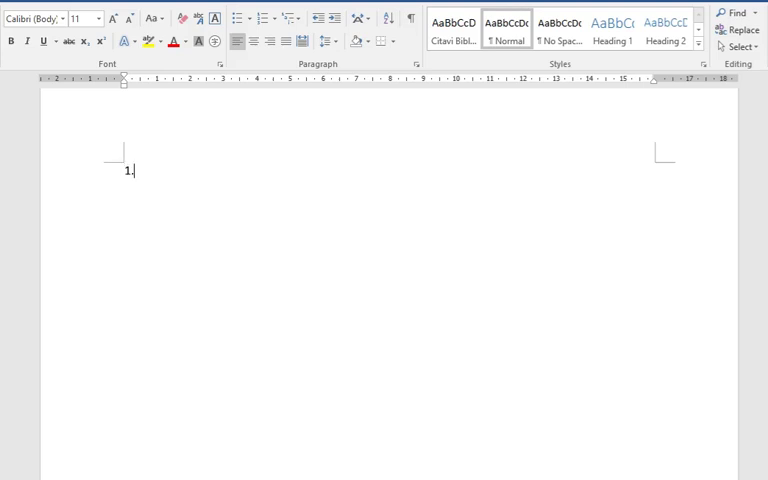
pyautogui.write('ssfsffsf')
# Create the seven-item numbered list Sfsf through Sdf with a plain D line below
pyautogui.press('Return')
pyautogui.write('sdf sf')
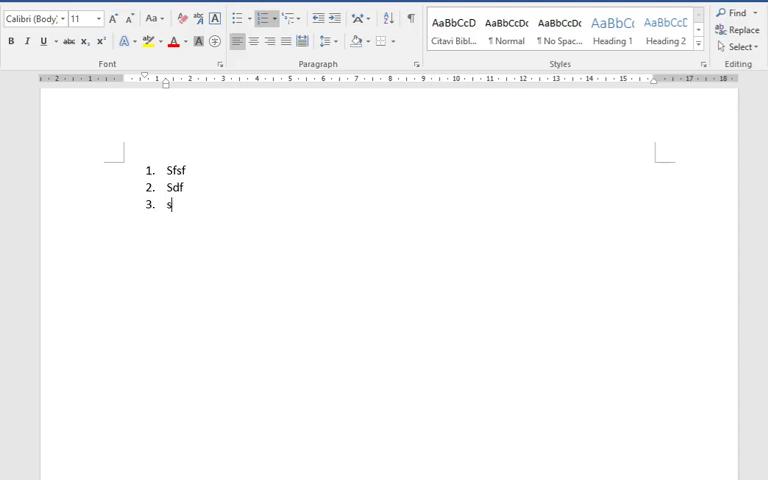
pyautogui.write('d s fs df sdf')
pyautogui.press('Return')
pyautogui.write('d')
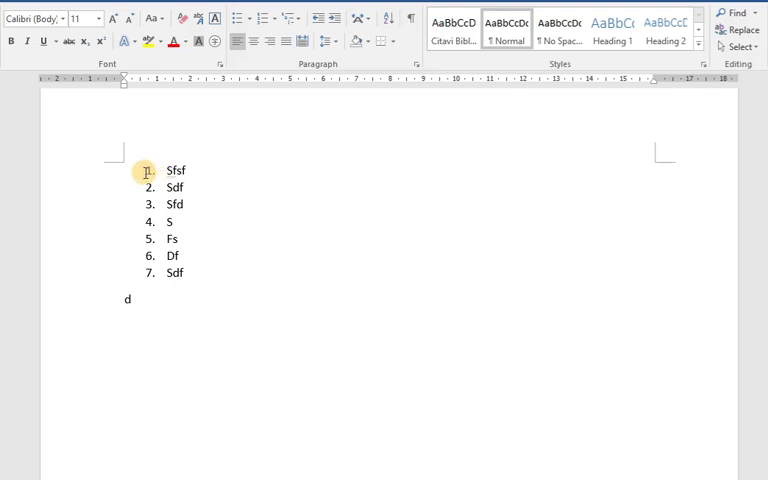
pyautogui.click(149, 171)
pyautogui.click(265, 203)
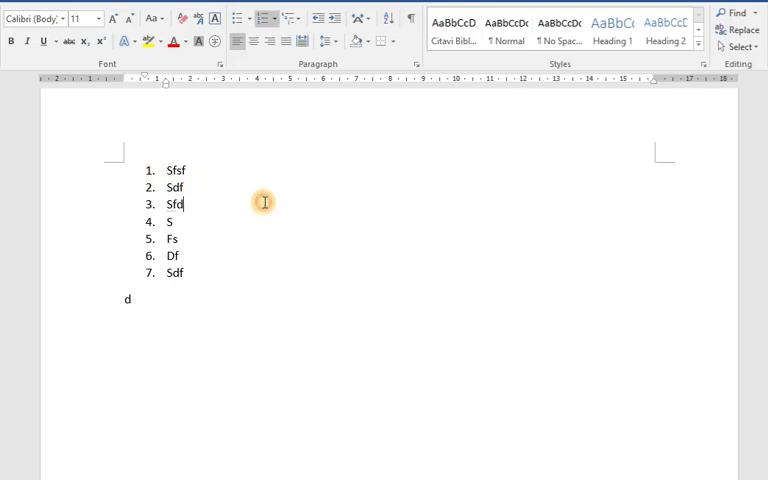
# Select the seven items and the D line, then add an empty paragraph below D
pyautogui.moveTo(105, 165); pyautogui.dragTo(137, 284)
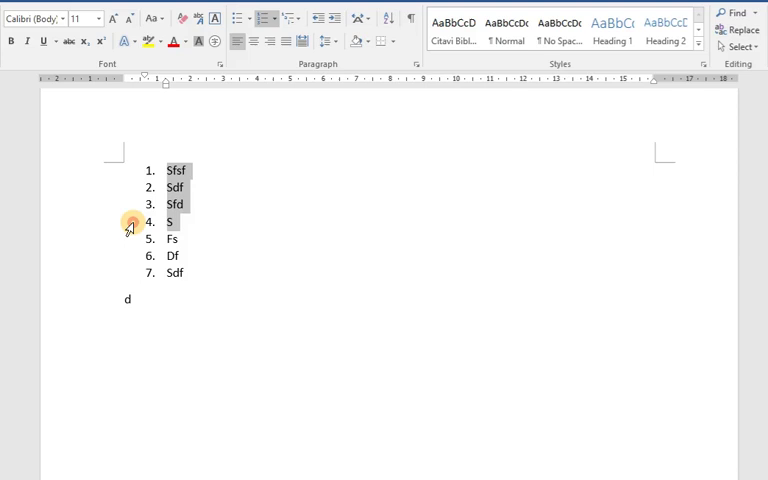
pyautogui.keyDown('ctrl'); pyautogui.click(128, 299); pyautogui.keyUp('ctrl')
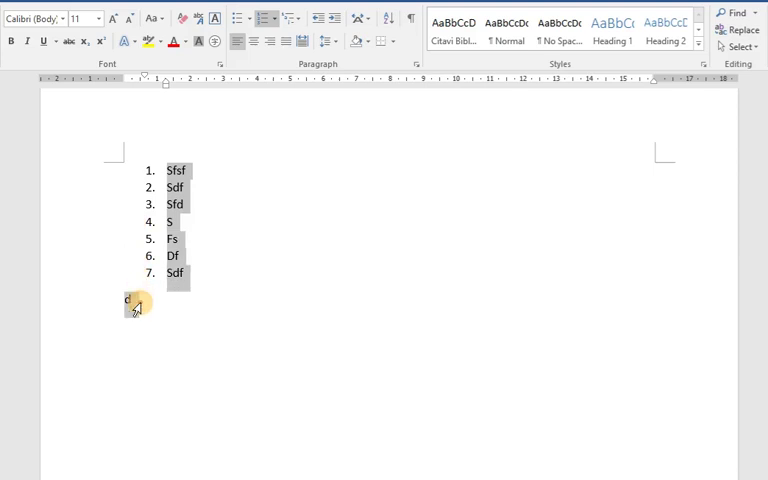
pyautogui.click(209, 320)
pyautogui.press('Return')
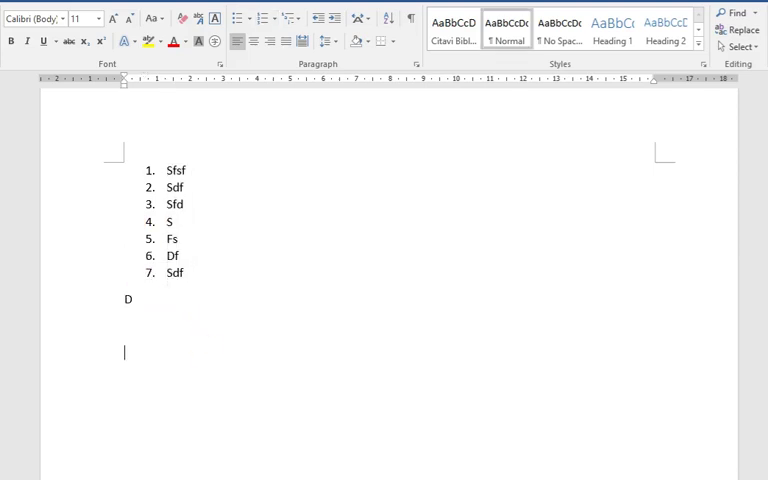
# Paste a Keep Text Only copy of the list below D, caret before its first number
pyautogui.rightClick(184, 362)
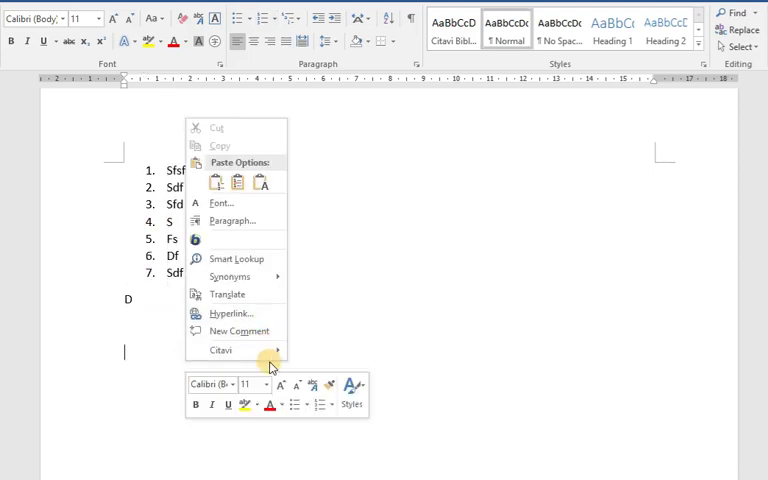
pyautogui.click(258, 184)
pyautogui.scroll(-3, 270, 220)
pyautogui.scroll(-1, 275, 220)
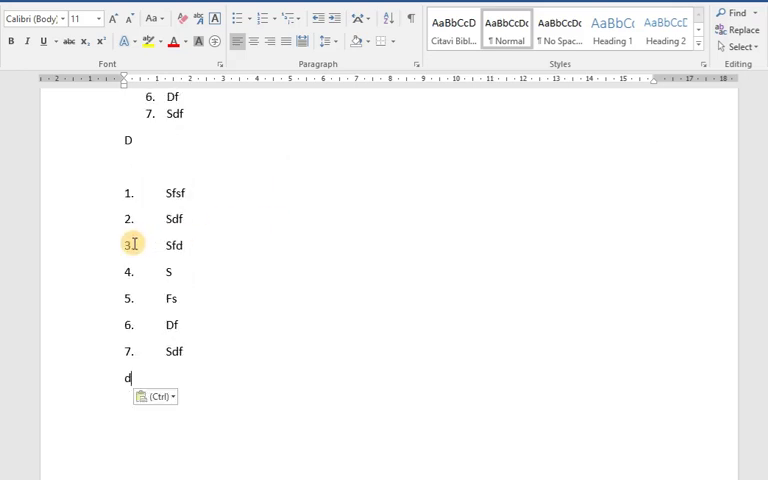
pyautogui.moveTo(124, 193); pyautogui.dragTo(195, 195)
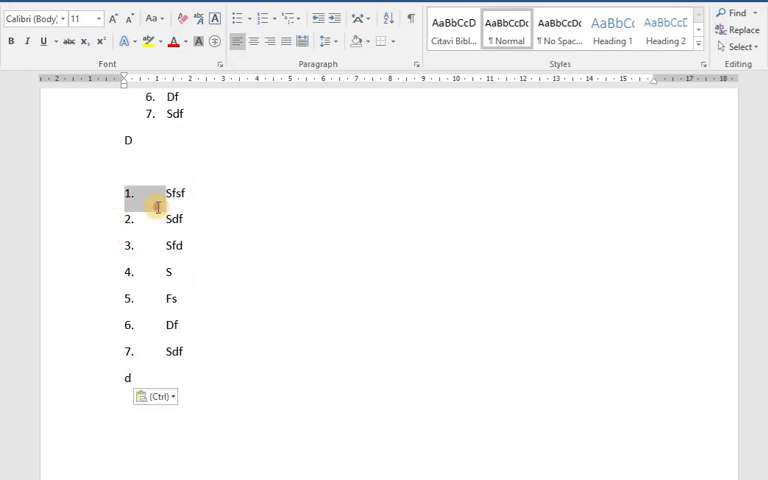
pyautogui.click(175, 271)
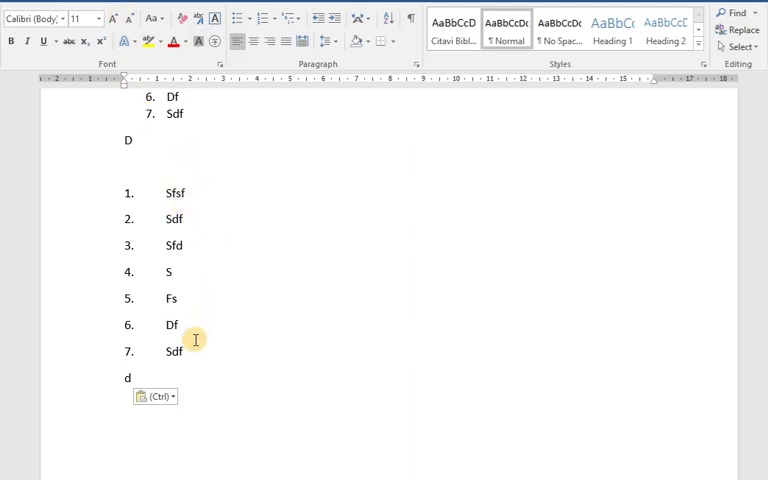
pyautogui.click(122, 193)
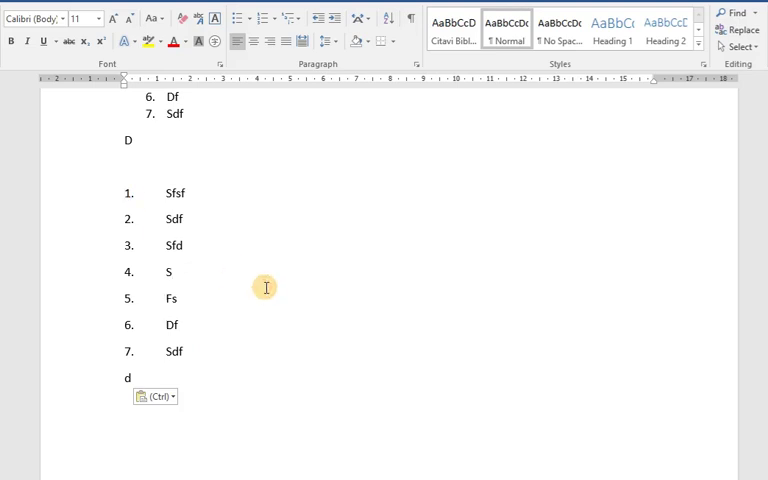
pyautogui.press('Down')
pyautogui.press('BackSpace')
pyautogui.press('Down')
pyautogui.press('BackSpace')
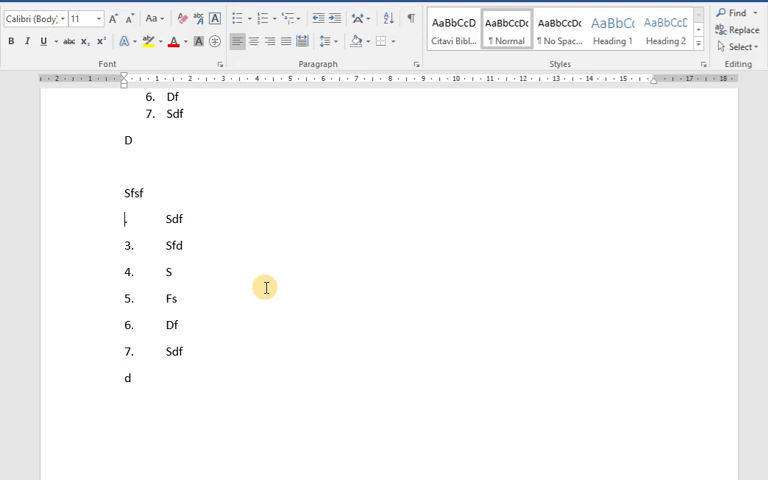
pyautogui.press('BackSpace')
pyautogui.press('Down')
pyautogui.press('BackSpace')
pyautogui.press('BackSpace')
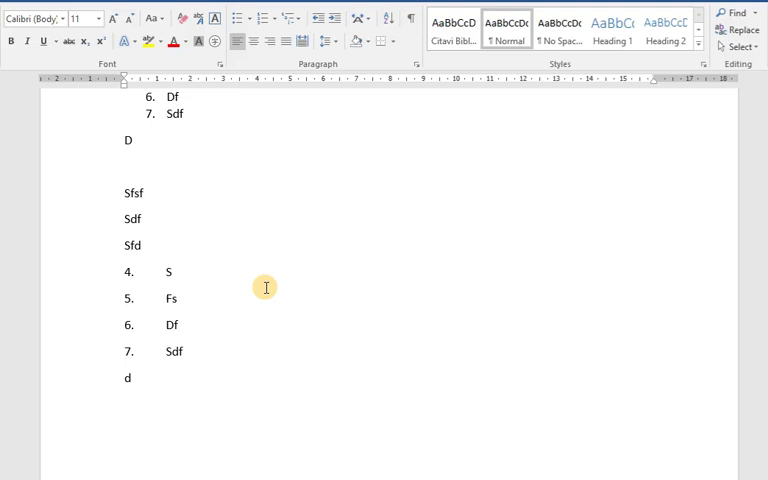
pyautogui.hotkey('ctrl', 'z')
pyautogui.hotkey('ctrl', 'z')
pyautogui.hotkey('ctrl', 'z')
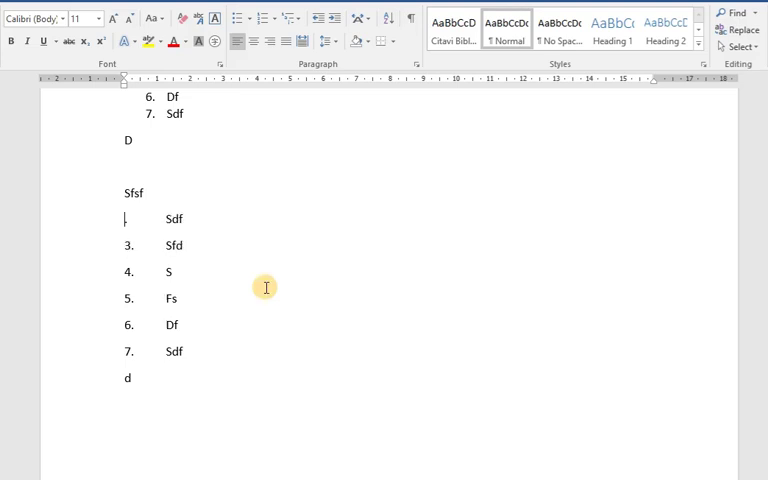
pyautogui.hotkey('ctrl', 'z')
pyautogui.hotkey('ctrl', 'z')
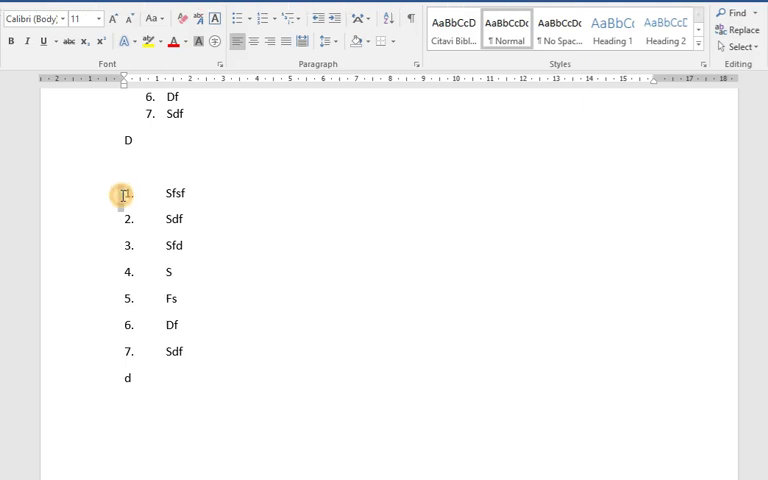
# Alt+drag a block over the numbers 1. to 7. and delete them
pyautogui.moveTo(124, 195); pyautogui.dragTo(144, 363)
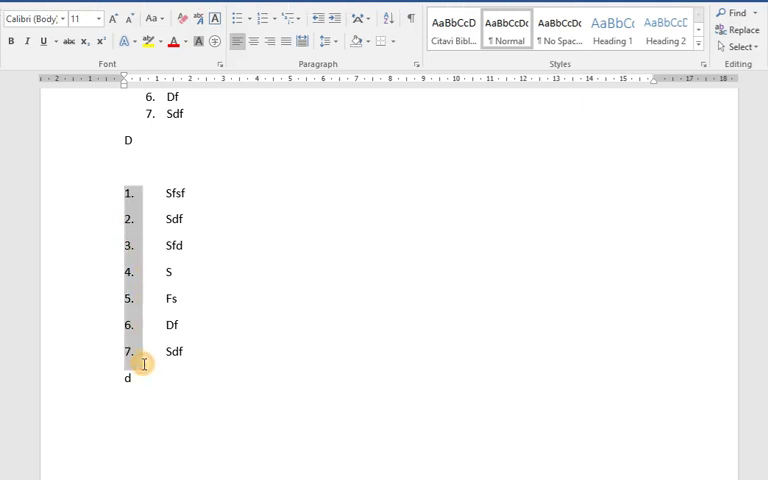
pyautogui.moveTo(144, 363)
pyautogui.mouseDown()
pyautogui.moveTo(168, 382)
pyautogui.moveTo(178, 332)
pyautogui.moveTo(135, 260)
pyautogui.moveTo(155, 350)
pyautogui.moveTo(175, 352)
pyautogui.mouseUp()
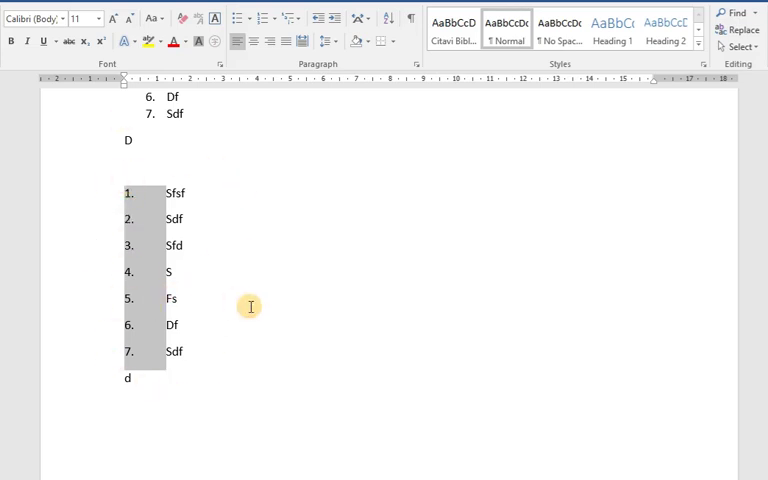
pyautogui.press('BackSpace')
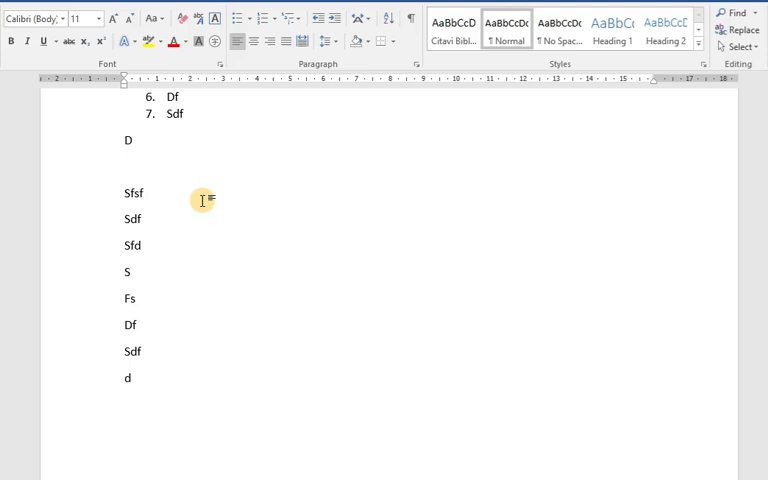
pyautogui.write('.')
# Type a period at the end of each line, working down from Sfsf to d
pyautogui.press('Down')
pyautogui.write('.')
pyautogui.press('Down')
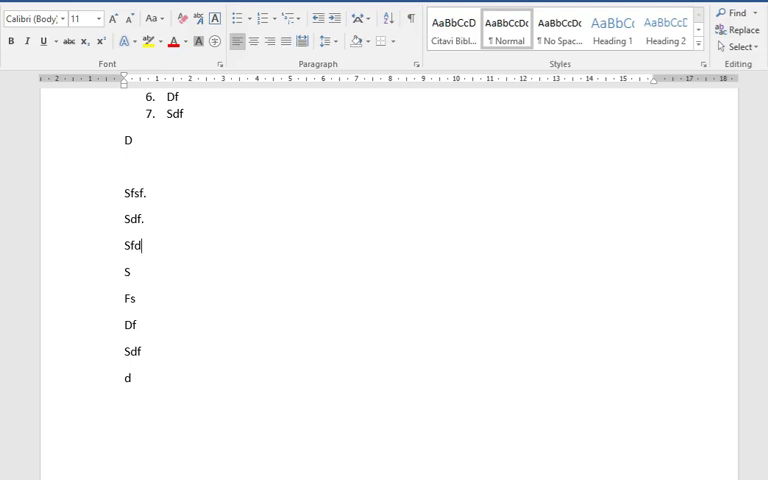
pyautogui.write('.')
pyautogui.press('Down')
pyautogui.press('Down')
pyautogui.write('.')
pyautogui.press('Down')
pyautogui.write('.')
pyautogui.press('Down')
pyautogui.write('.')
pyautogui.press('Down')
pyautogui.write('.')
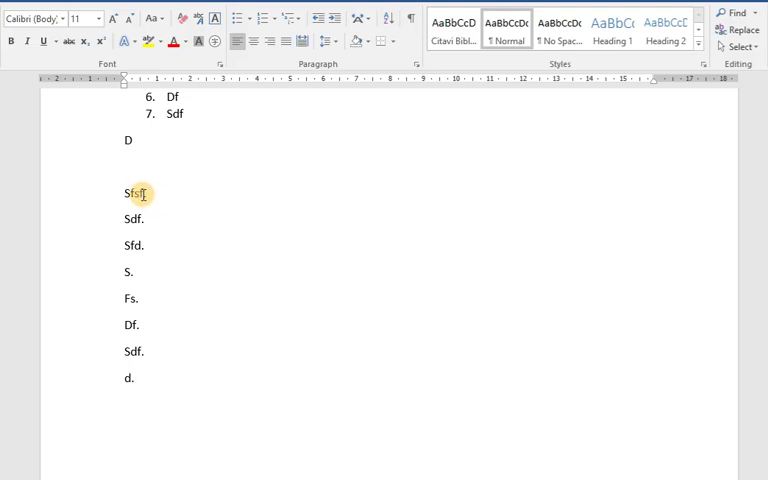
# Apply Align Right to the eight lines Sfsf. through d
pyautogui.moveTo(75, 193); pyautogui.dragTo(86, 378)
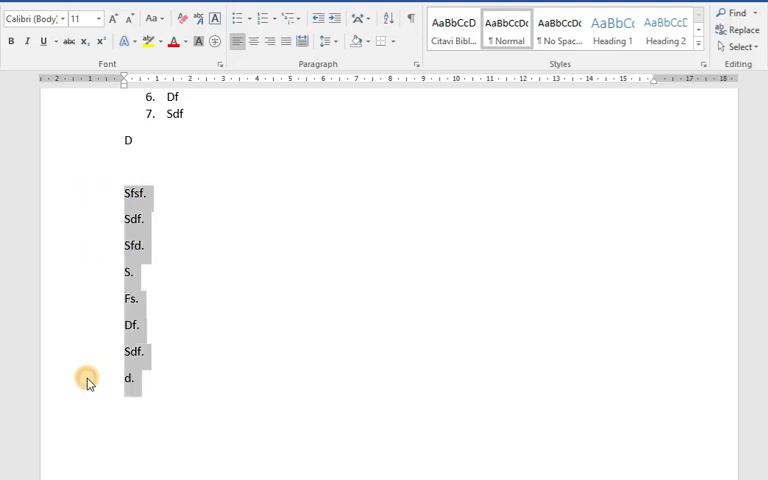
pyautogui.click(272, 44)
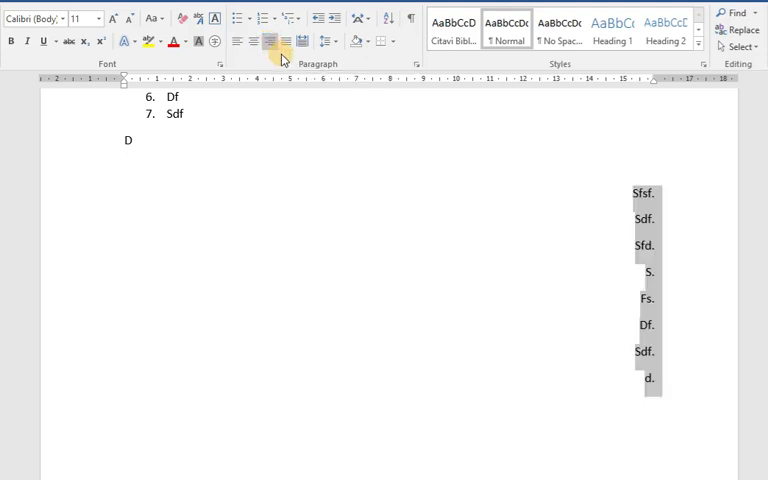
pyautogui.click(634, 244)
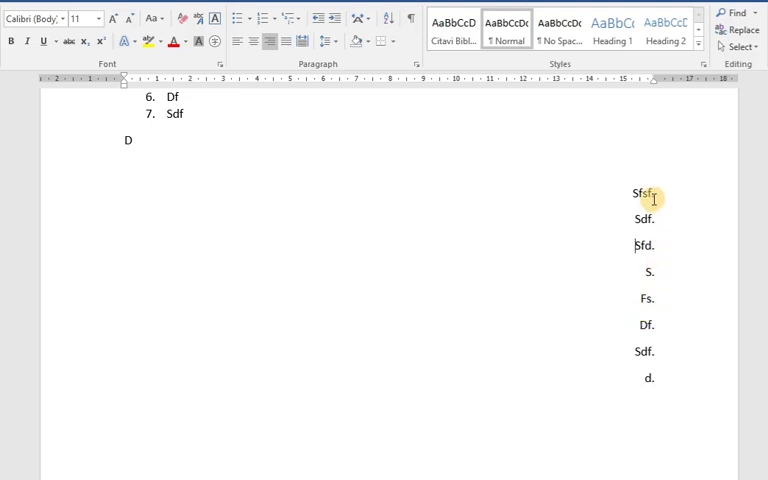
# Alt+drag over the column of trailing periods and delete them
pyautogui.moveTo(656, 192); pyautogui.dragTo(673, 383)
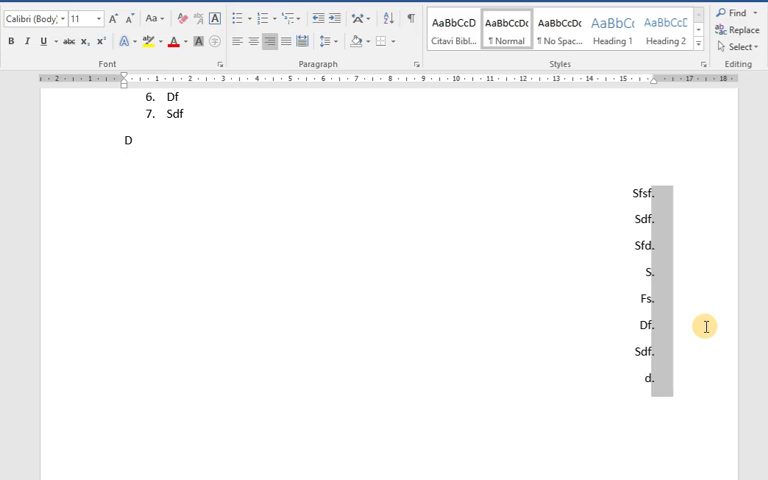
pyautogui.press('Delete')
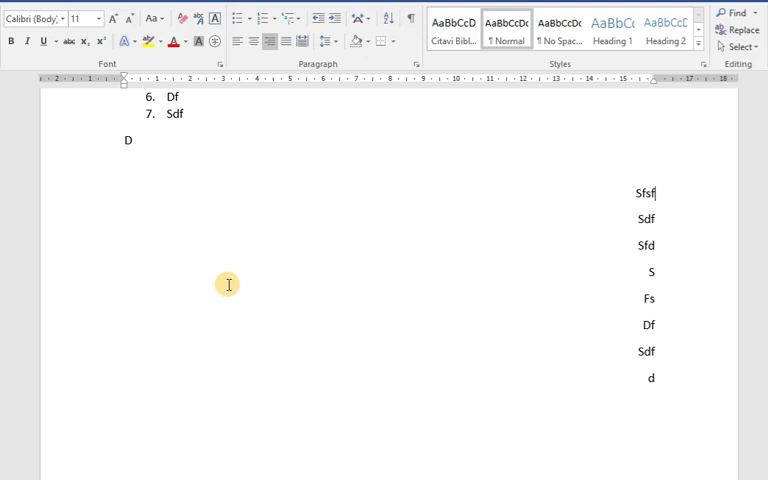
# Generate lorem ipsum text with =lorem(4,3) on the empty line below D
pyautogui.click(98, 185)
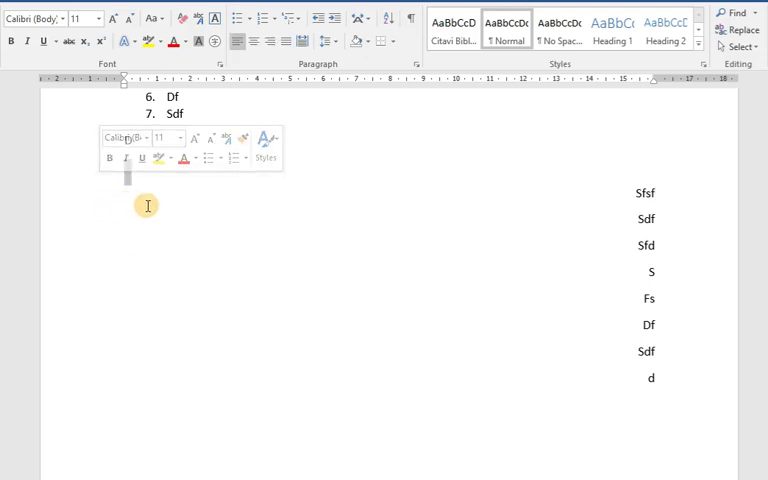
pyautogui.write('D')
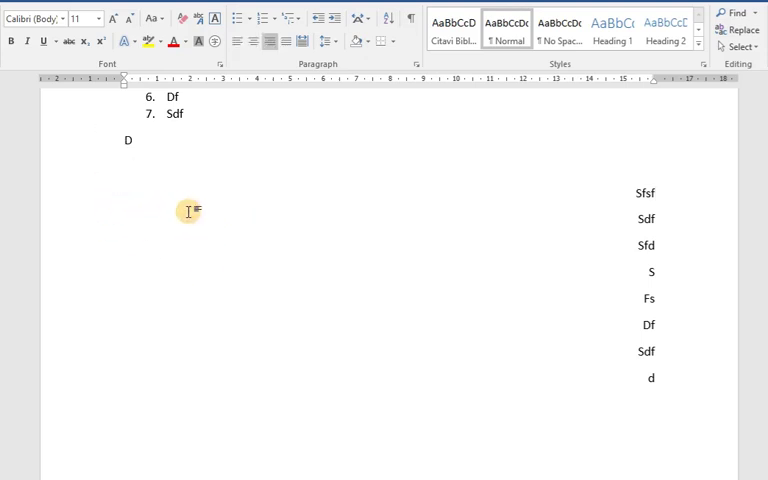
pyautogui.click(158, 172)
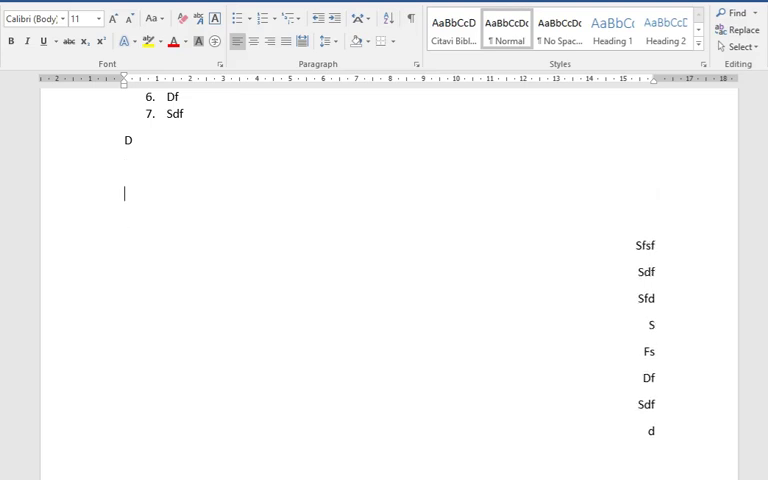
pyautogui.write('=')
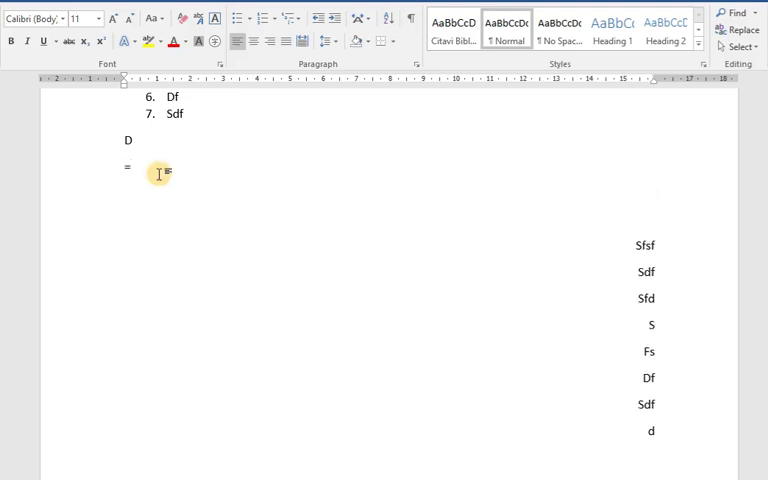
pyautogui.write('lorem(')
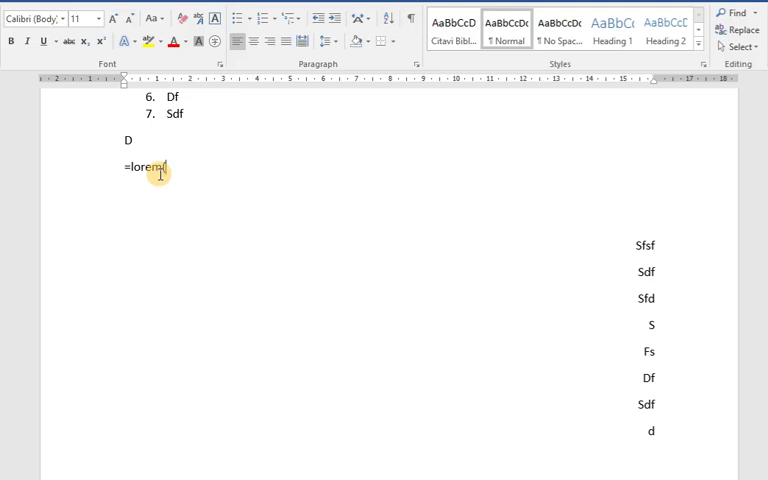
pyautogui.write('4')
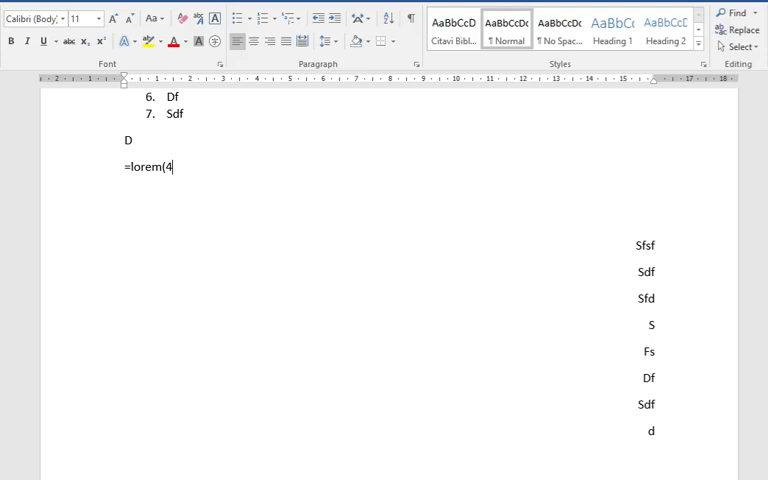
pyautogui.write(',')
pyautogui.write('3)')
pyautogui.press('Return')
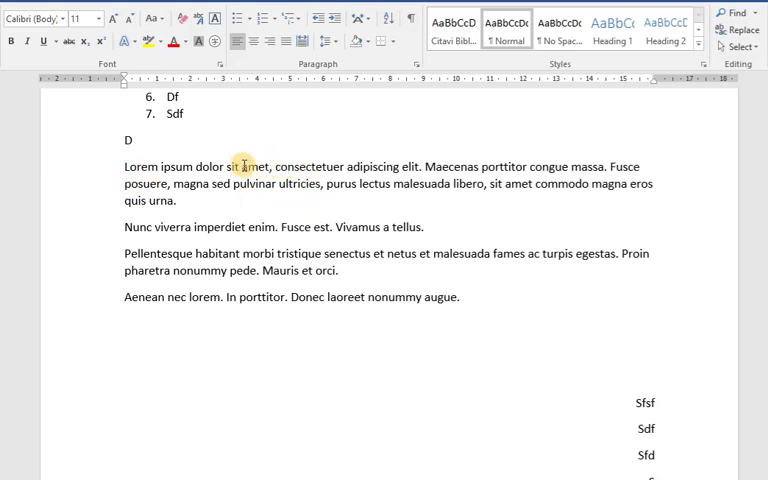
# Alt+drag a vertical block from amet to Donec and color it red
pyautogui.moveTo(243, 166); pyautogui.dragTo(313, 300)
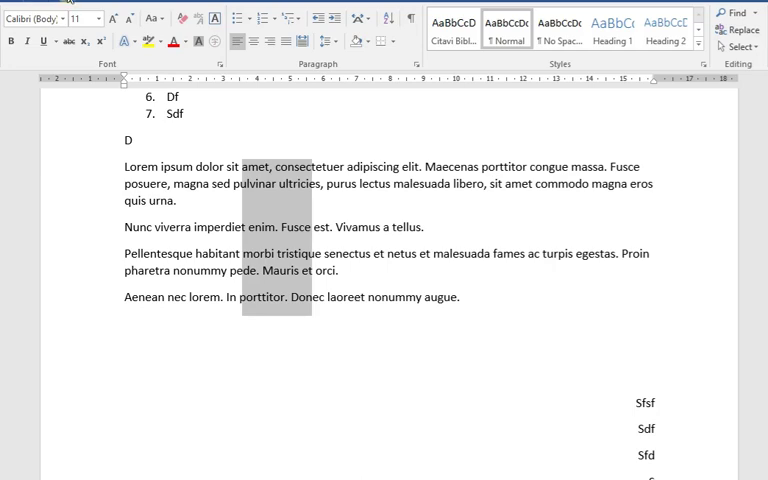
pyautogui.click(173, 42)
pyautogui.click(372, 252)
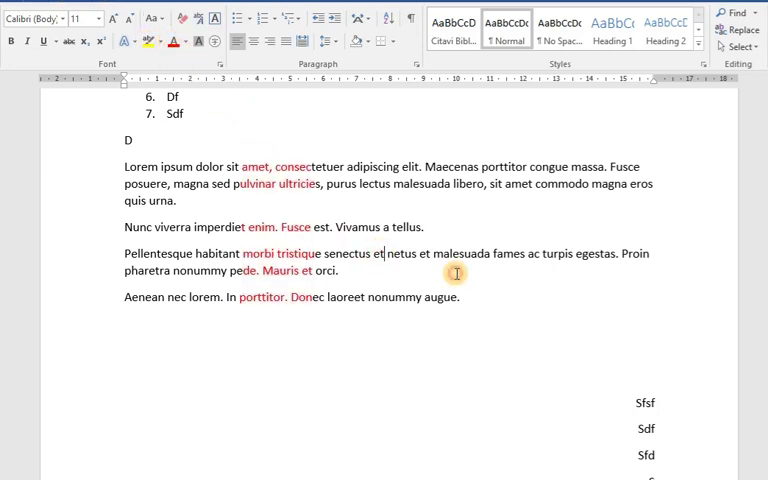